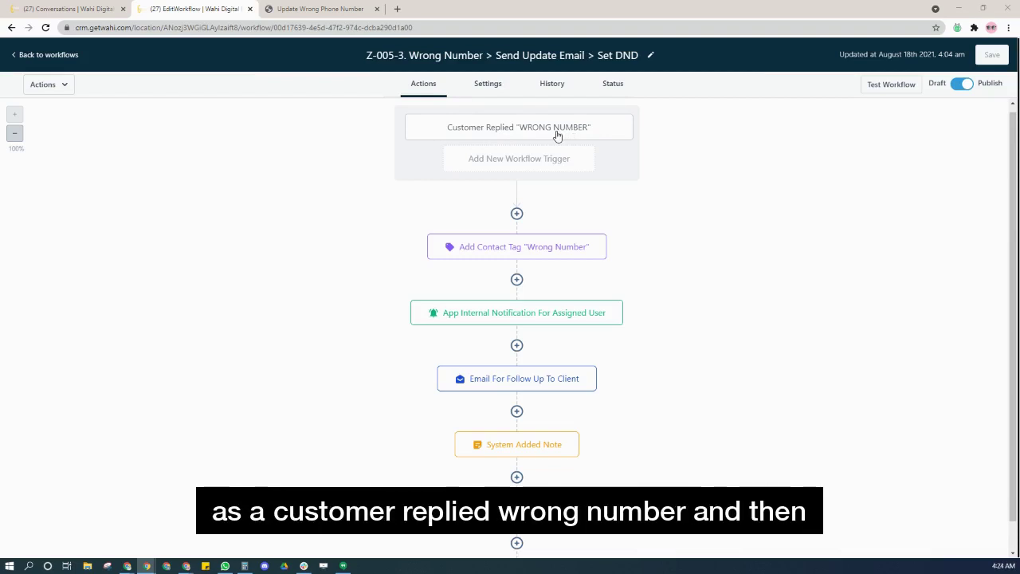
# Step: Review the follow-up email step's settings, clearing the trigger link selection in its message
pyautogui.scroll(-1, 646, 235)
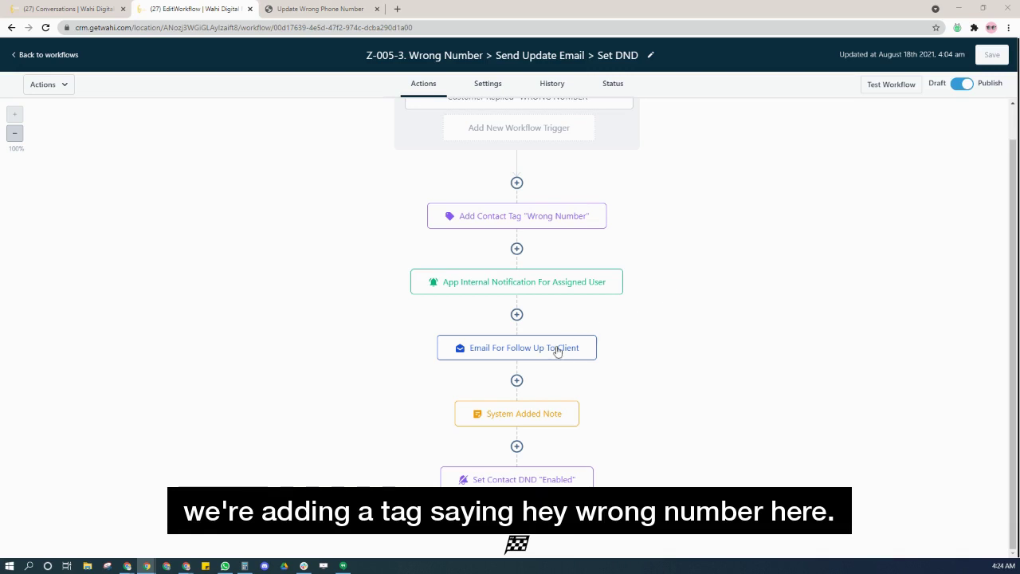
pyautogui.click(539, 358)
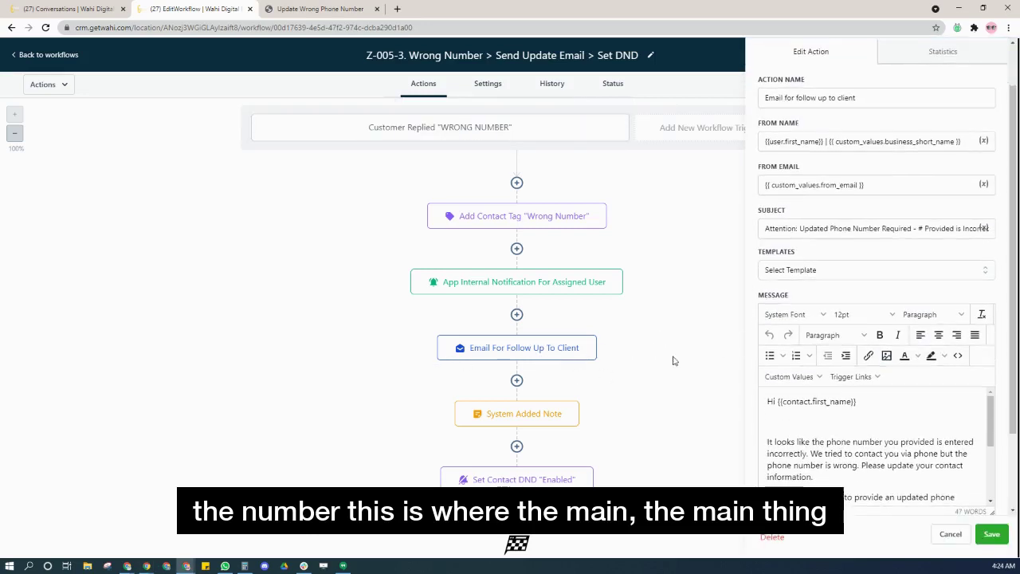
pyautogui.scroll(-1, 847, 416)
pyautogui.scroll(-1, 847, 416)
pyautogui.scroll(1, 847, 416)
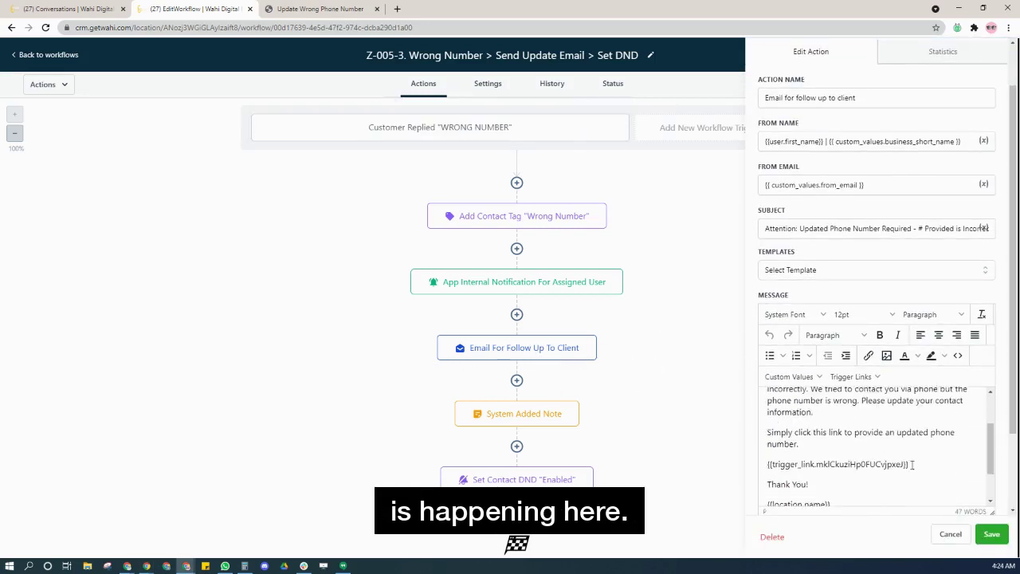
pyautogui.moveTo(912, 464); pyautogui.dragTo(754, 464)
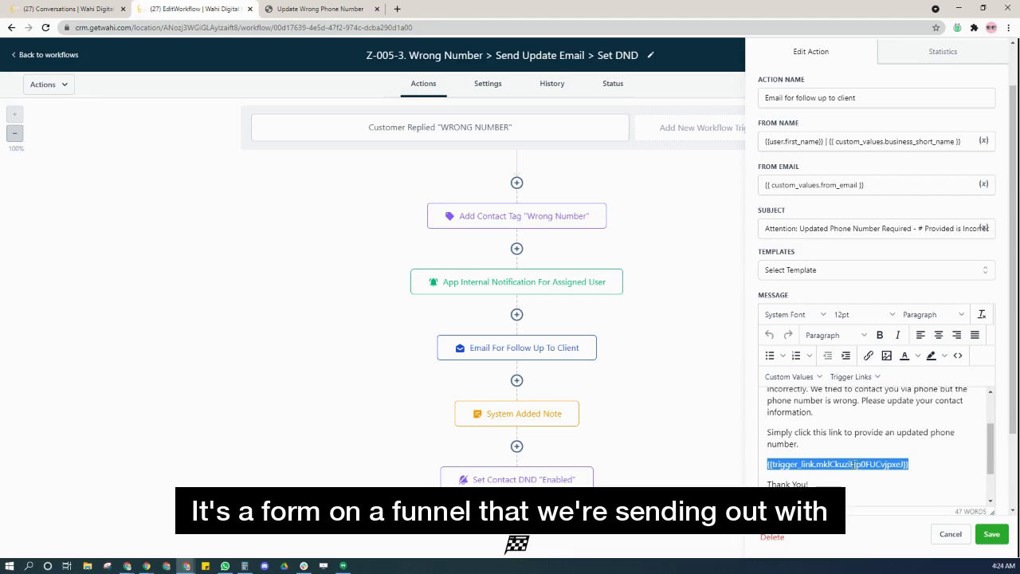
pyautogui.click(840, 441)
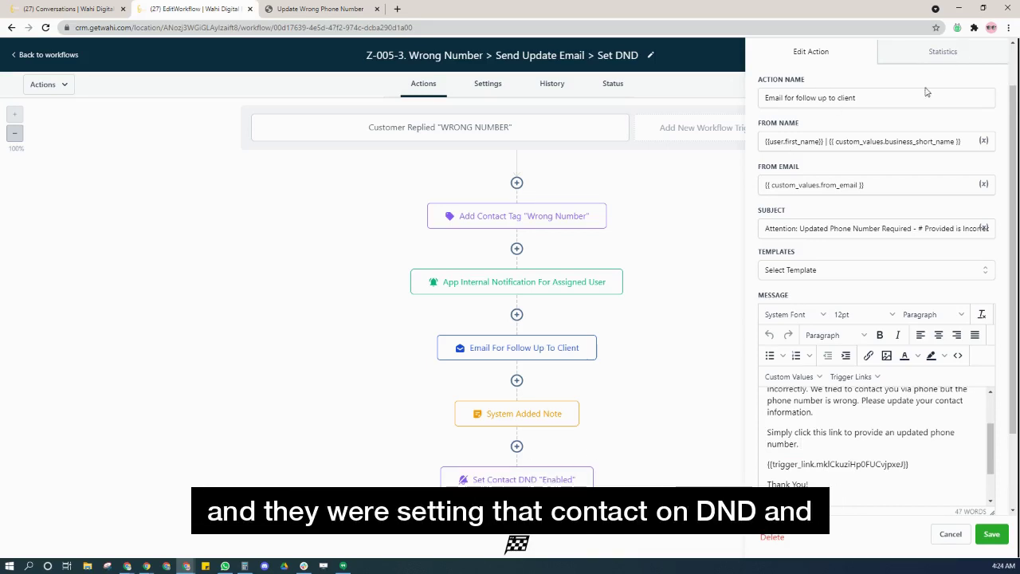
pyautogui.click(949, 538)
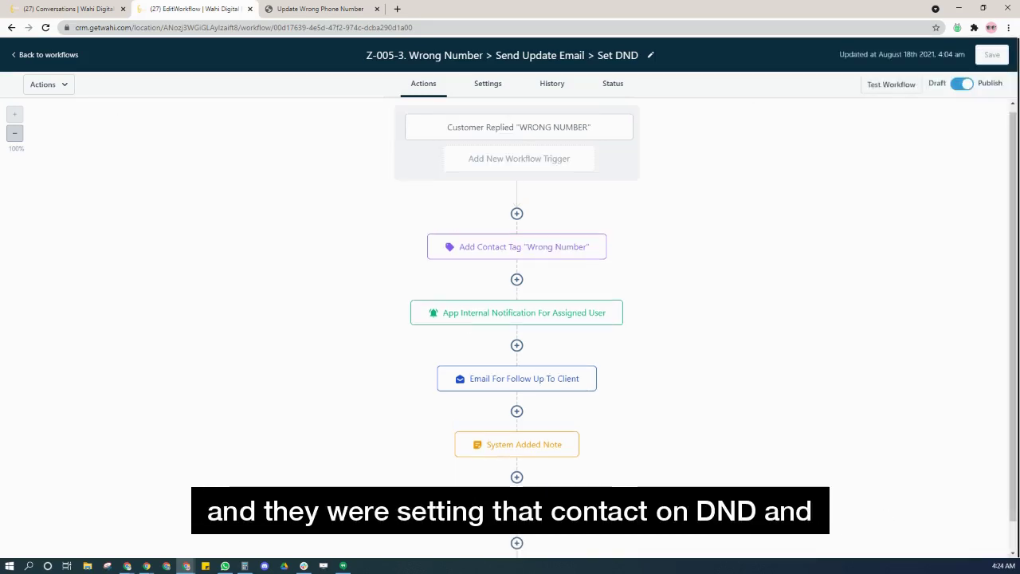
# Step: Inspect the Z-005-5 workflow's SMS: Update Confirmation step, then go to the contact's conversation
pyautogui.click(75, 59)
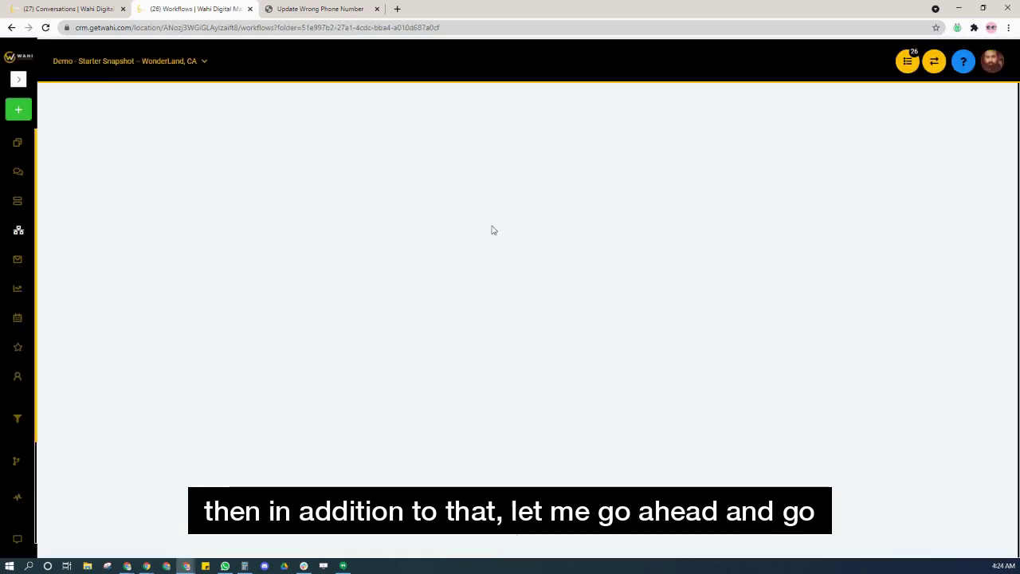
pyautogui.click(296, 358)
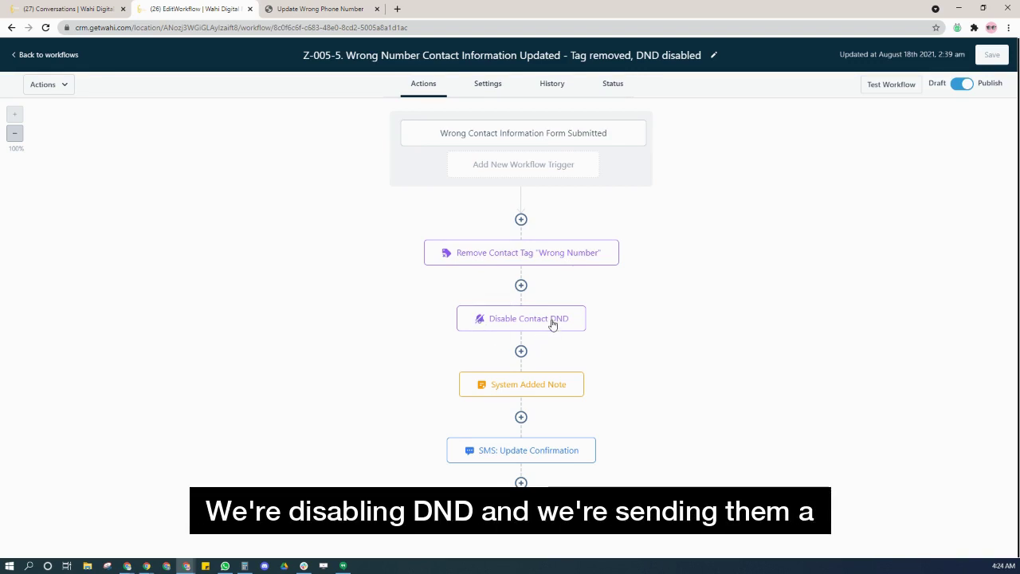
pyautogui.click(495, 451)
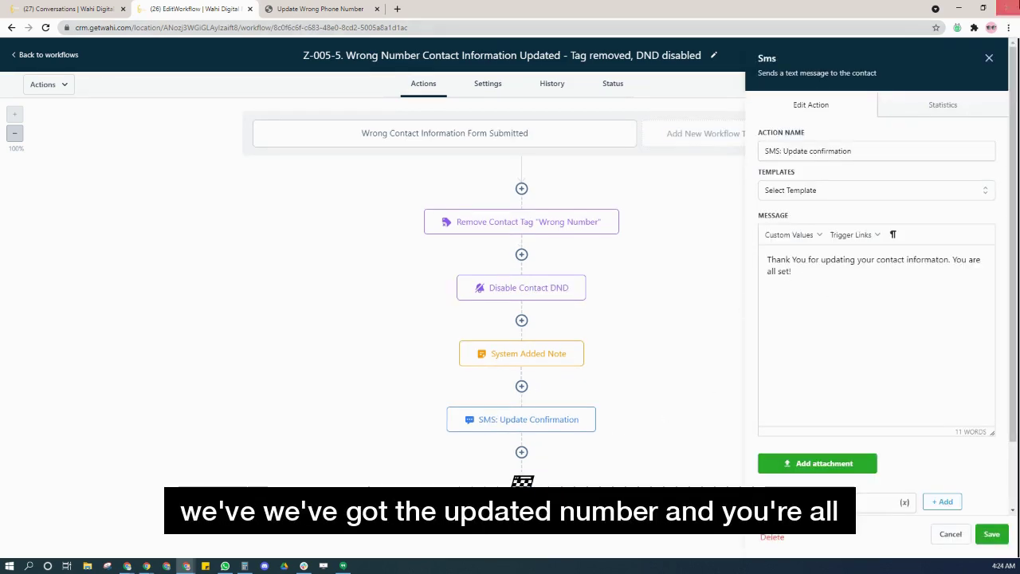
pyautogui.click(989, 62)
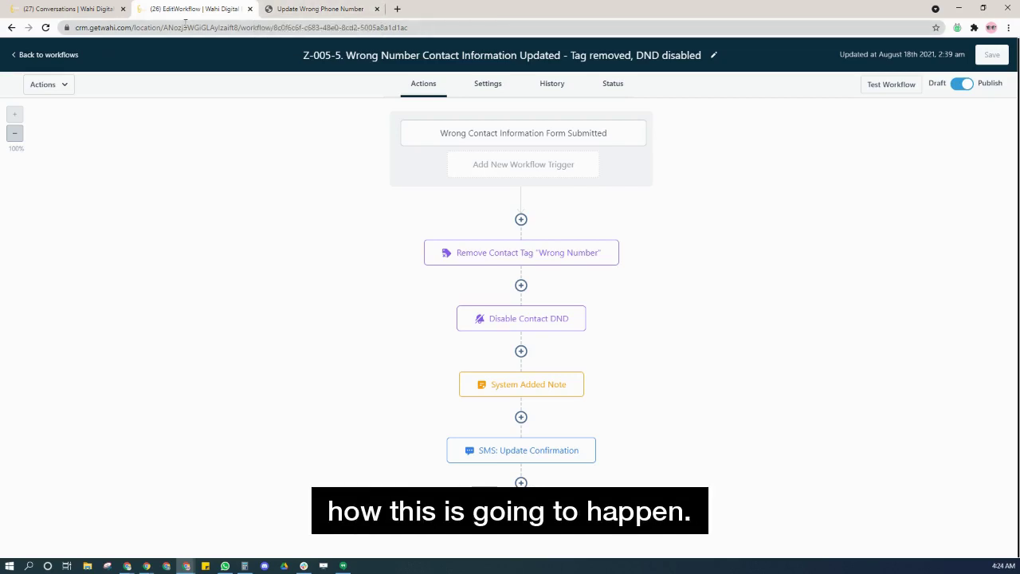
pyautogui.click(86, 9)
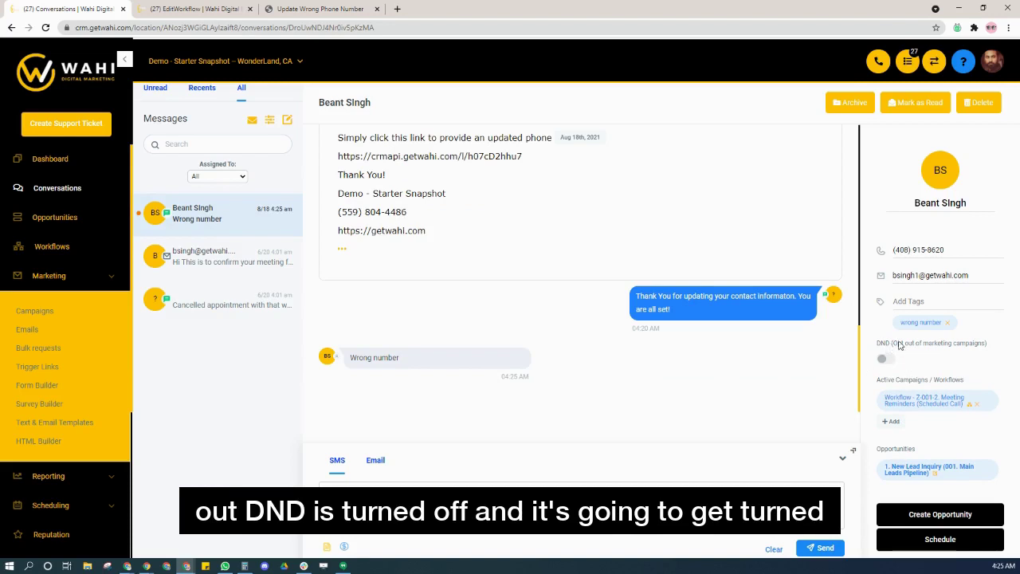
# Step: Copy the full update link from the expanded wrong-number email into a new browser tab
pyautogui.click(884, 362)
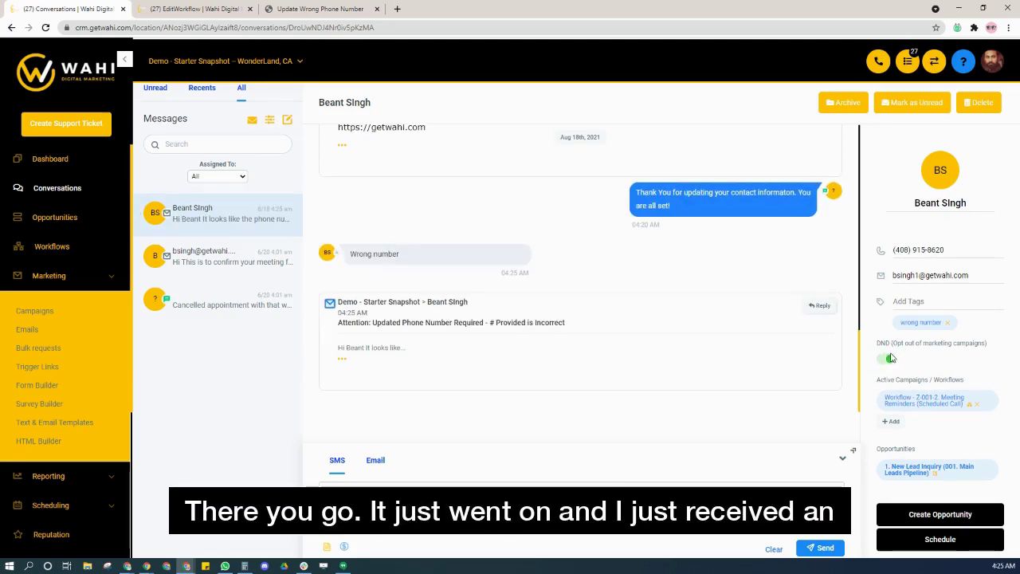
pyautogui.click(341, 365)
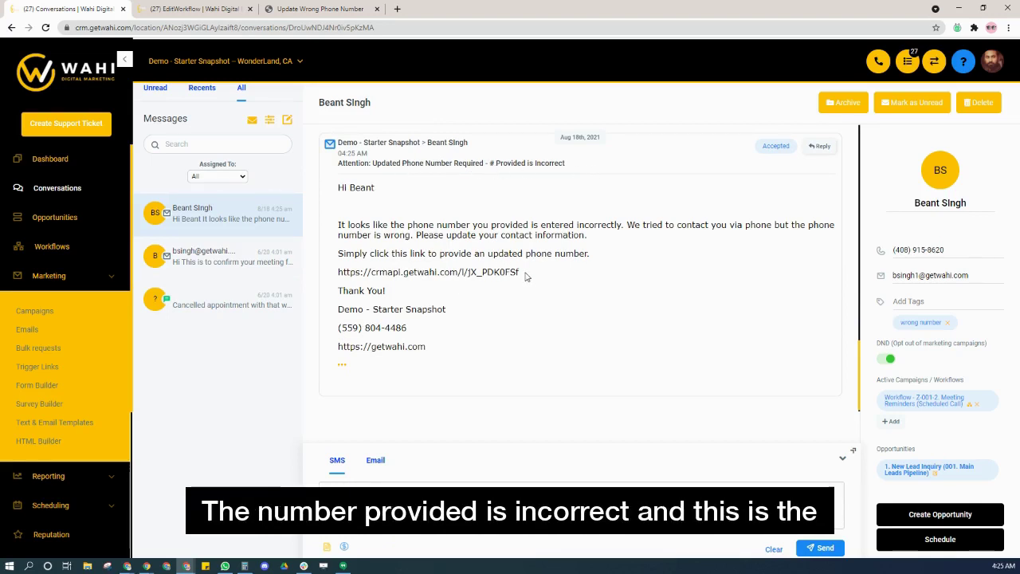
pyautogui.moveTo(519, 272)
pyautogui.mouseDown()
pyautogui.moveTo(338, 272)
pyautogui.moveTo(368, 254)
pyautogui.moveTo(586, 253)
pyautogui.mouseUp()
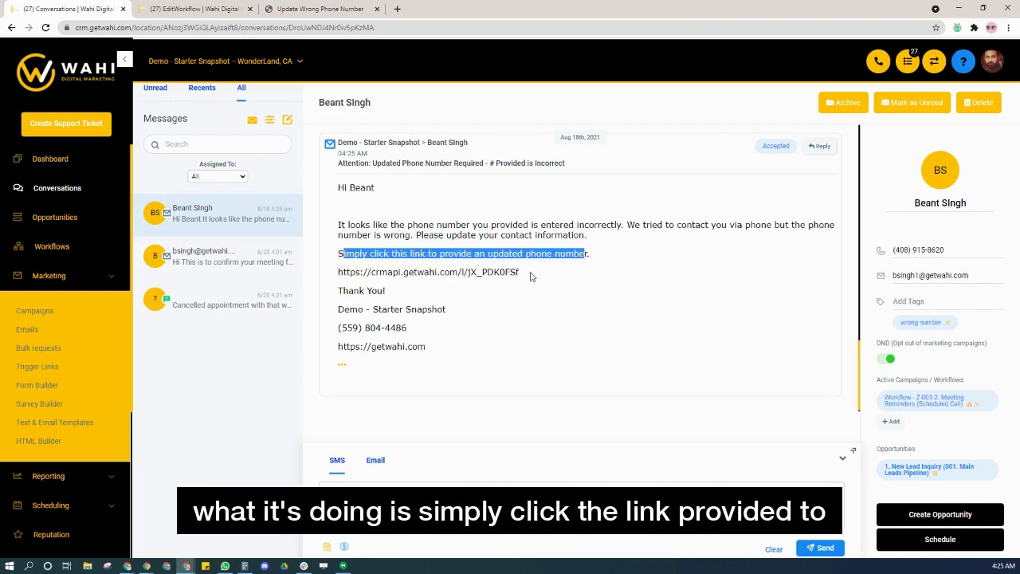
pyautogui.click(533, 275)
pyautogui.moveTo(519, 272); pyautogui.dragTo(338, 272)
pyautogui.rightClick(371, 273)
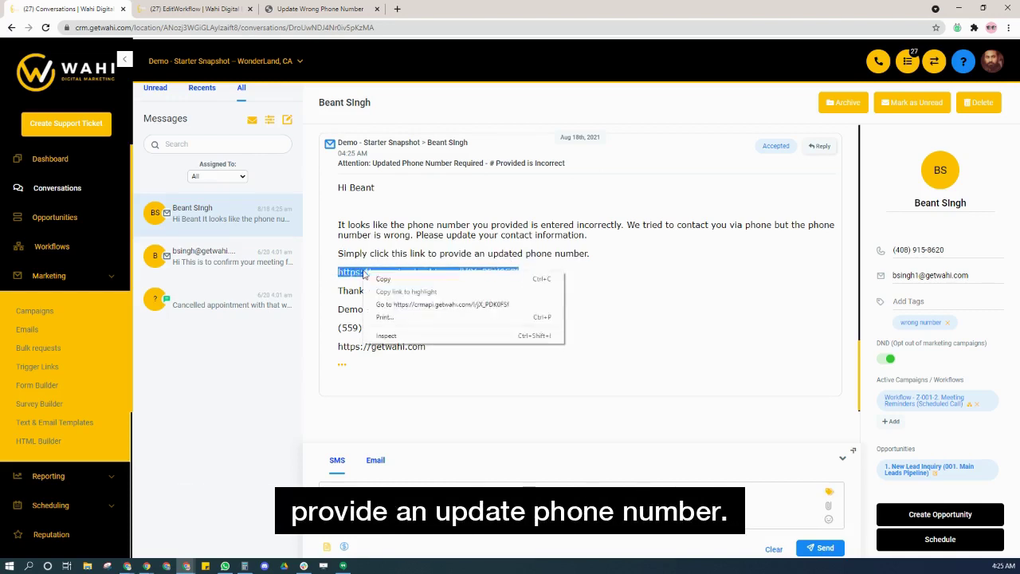
pyautogui.click(391, 284)
pyautogui.click(397, 8)
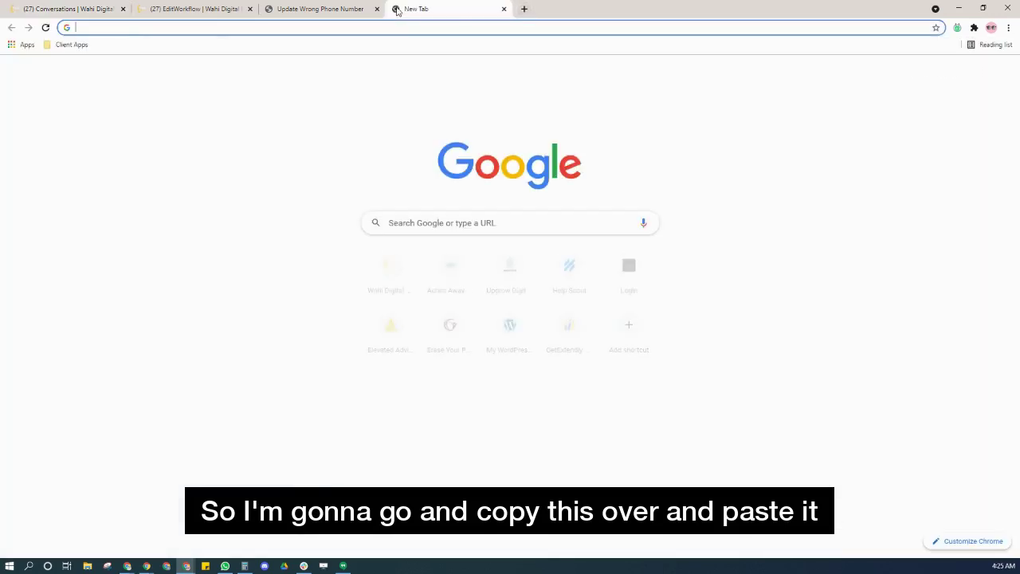
# Step: Load the update form, check the contact's old phone, then submit the new phone number
pyautogui.press('Return')
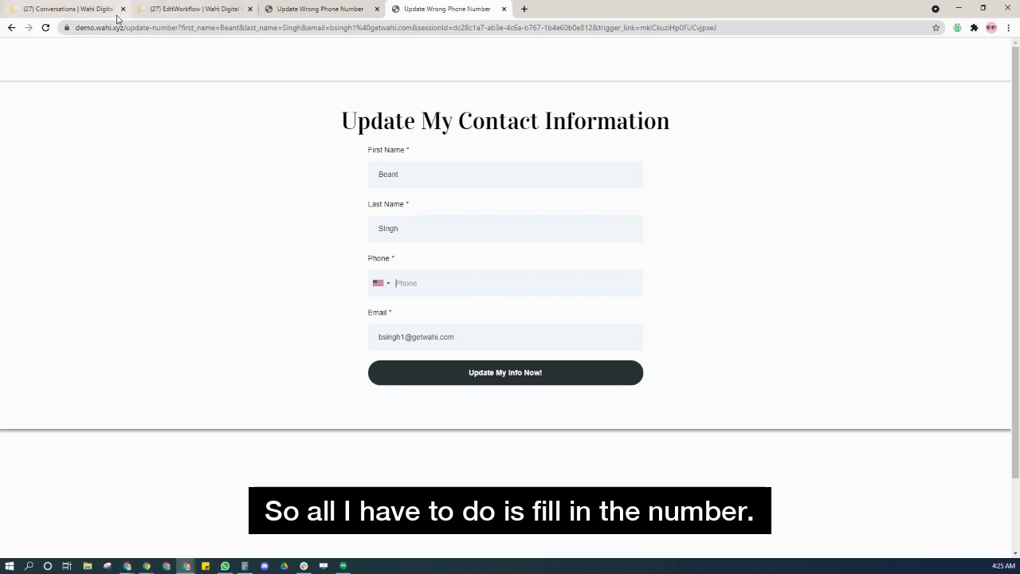
pyautogui.click(72, 9)
pyautogui.moveTo(948, 250); pyautogui.dragTo(883, 254)
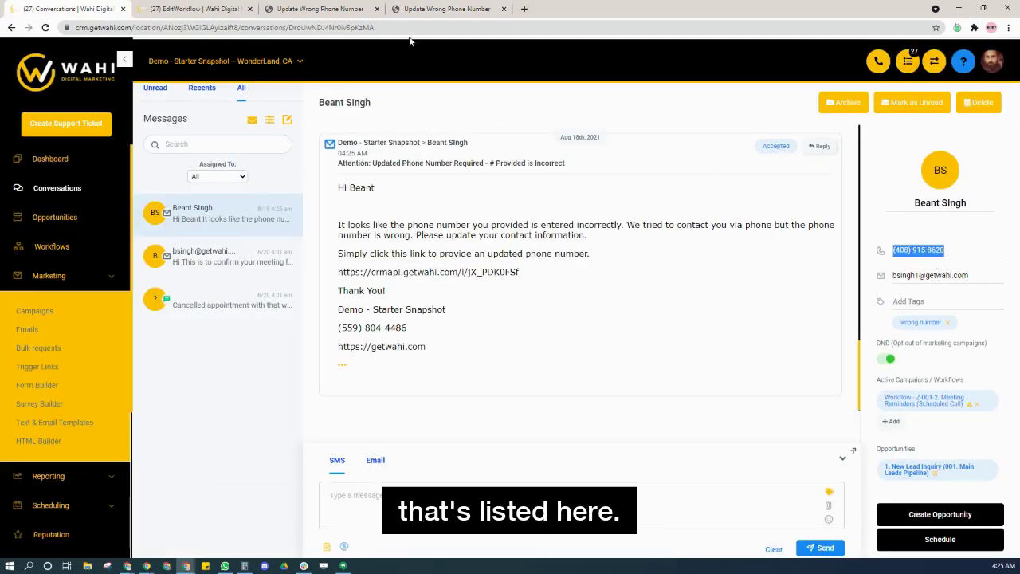
pyautogui.click(446, 9)
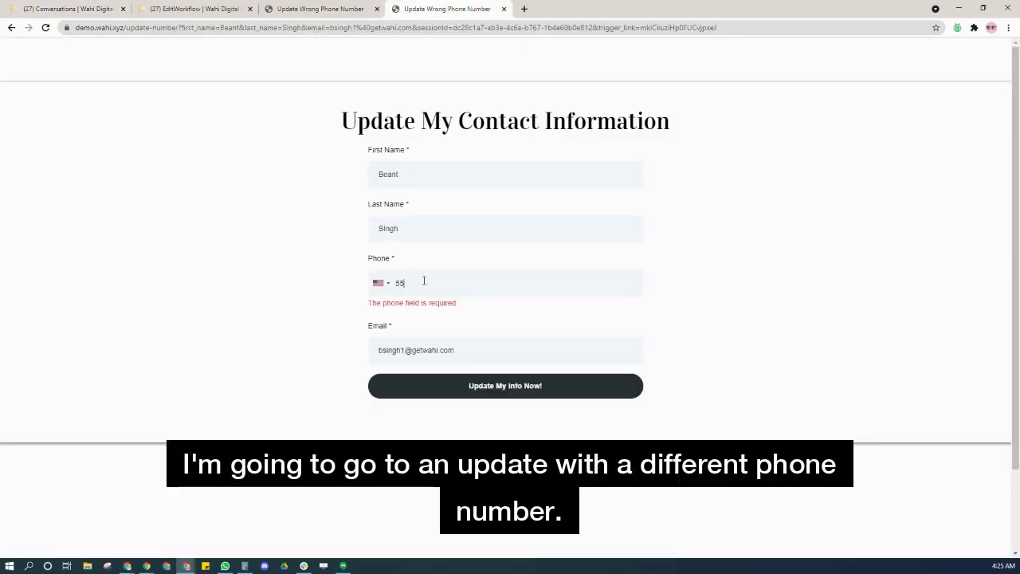
pyautogui.click(514, 376)
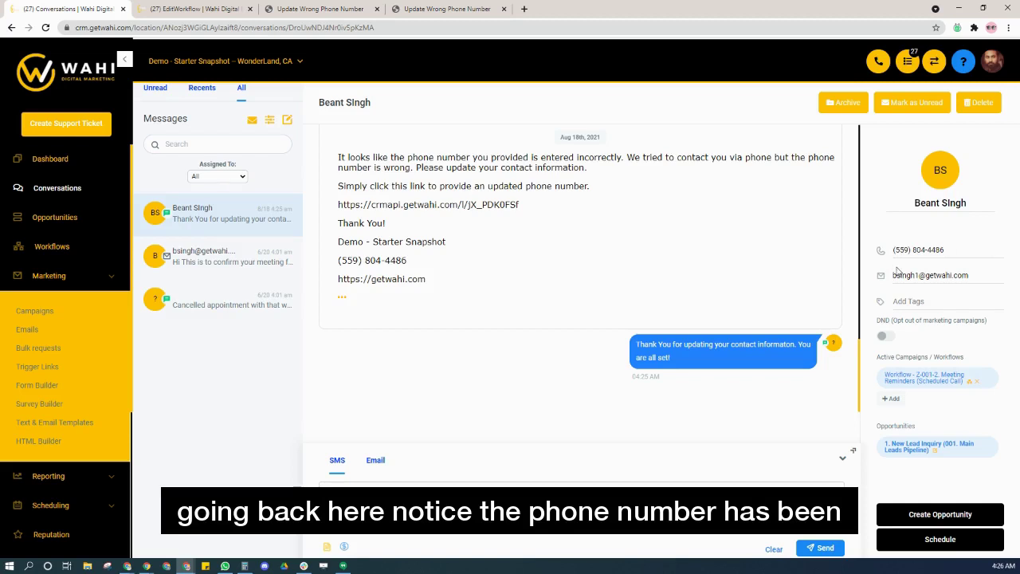
# Step: Highlight the contact's updated phone number in the conversation's contact sidebar
pyautogui.moveTo(953, 249); pyautogui.dragTo(890, 252)
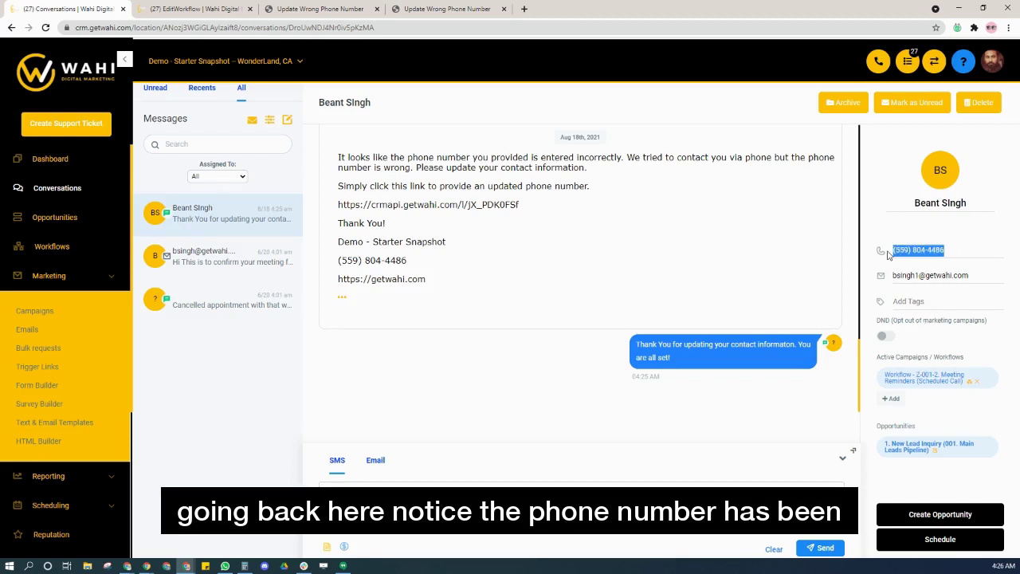